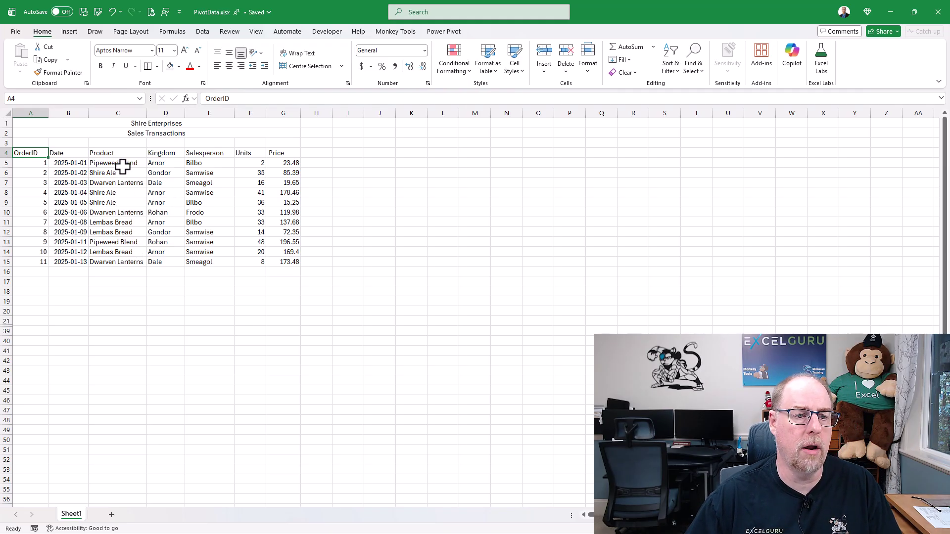
Place the active cell inside the sales transactions list in A4:G15
{"action": "left_click", "coordinate": [113, 206]}
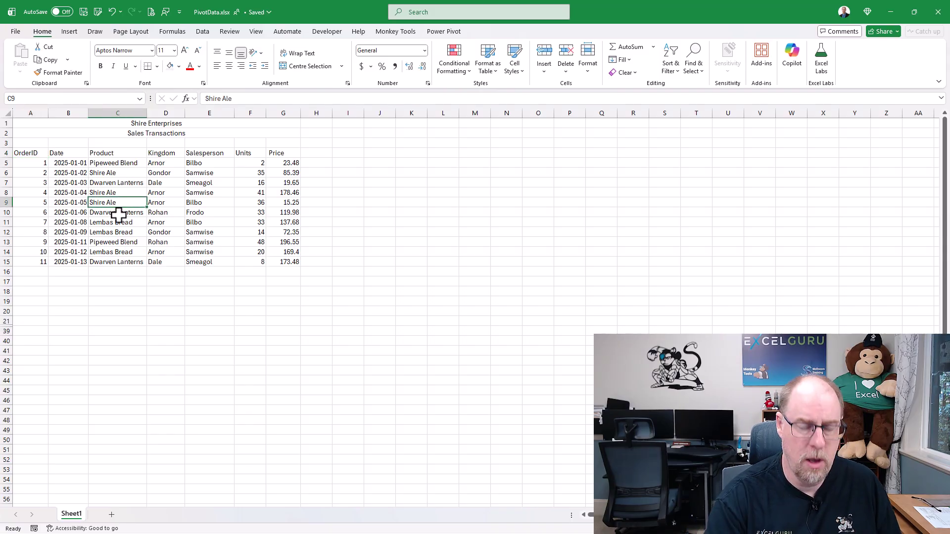
Convert the A4:G15 sales data into a table named Sales with Ctrl+T
{"action": "key", "text": "ctrl+t"}
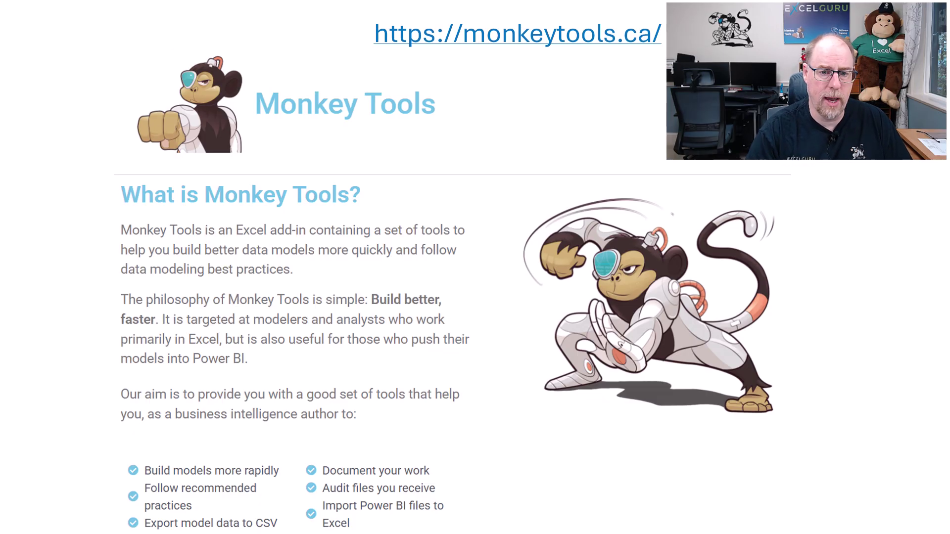
{"action": "type", "text": "Sales"}
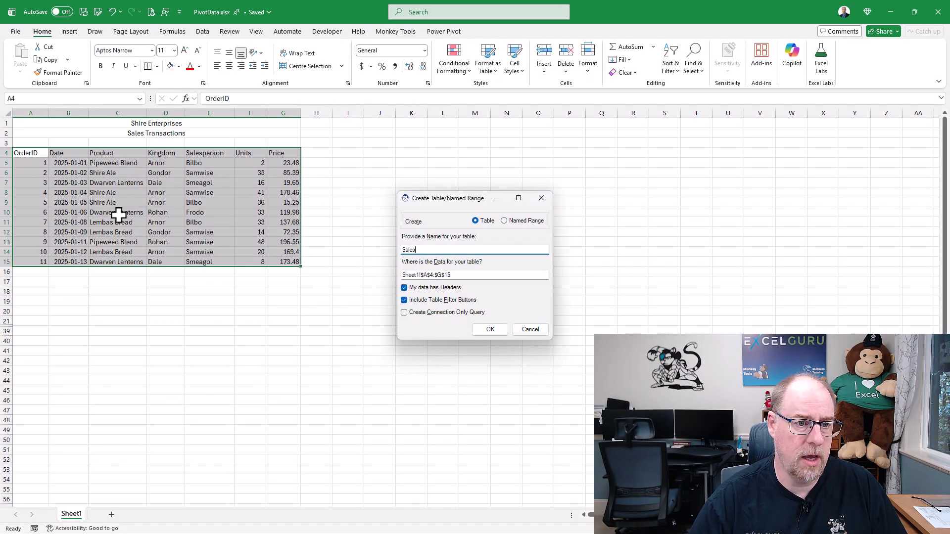
{"action": "key", "text": "Return"}
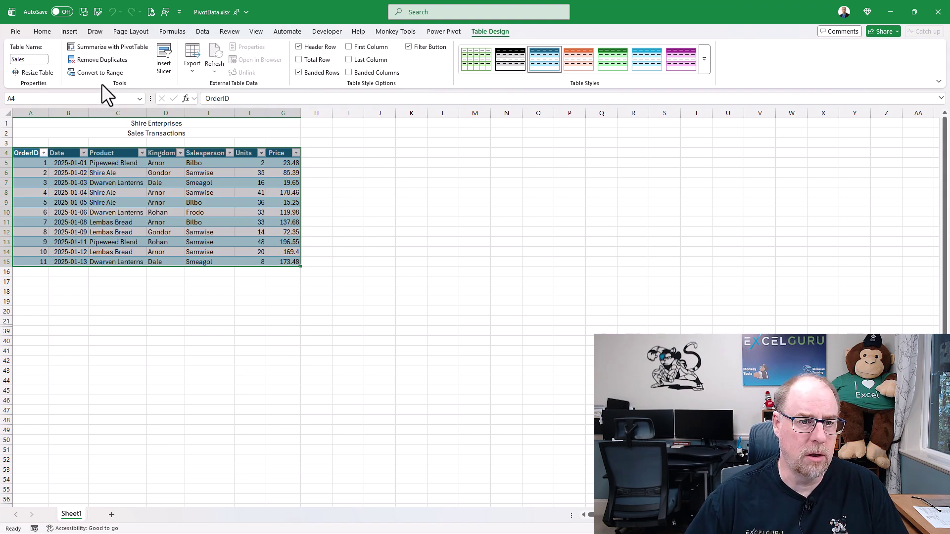
Create a PivotTable from the Sales table at J4 on this sheet, with Salesperson as rows
{"action": "left_click", "coordinate": [99, 45]}
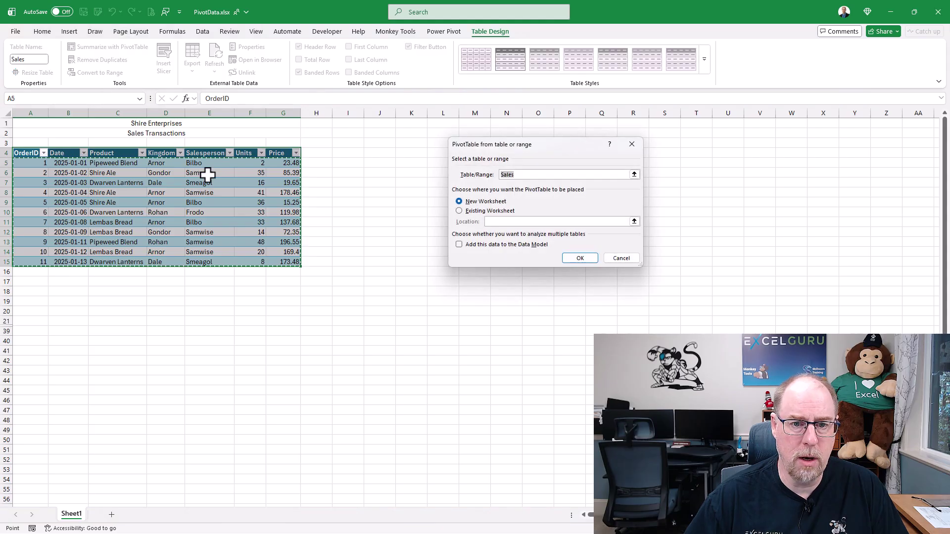
{"action": "left_click", "coordinate": [459, 210]}
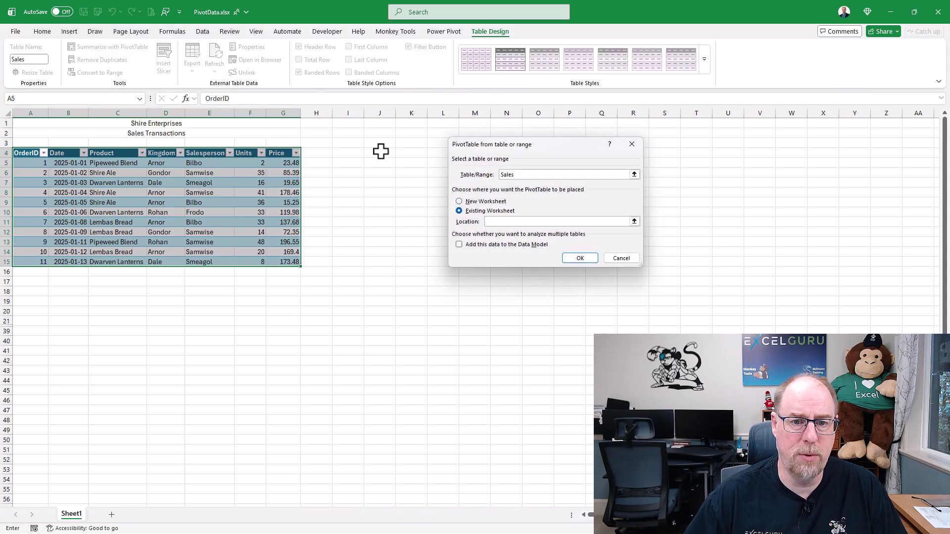
{"action": "left_click", "coordinate": [379, 151]}
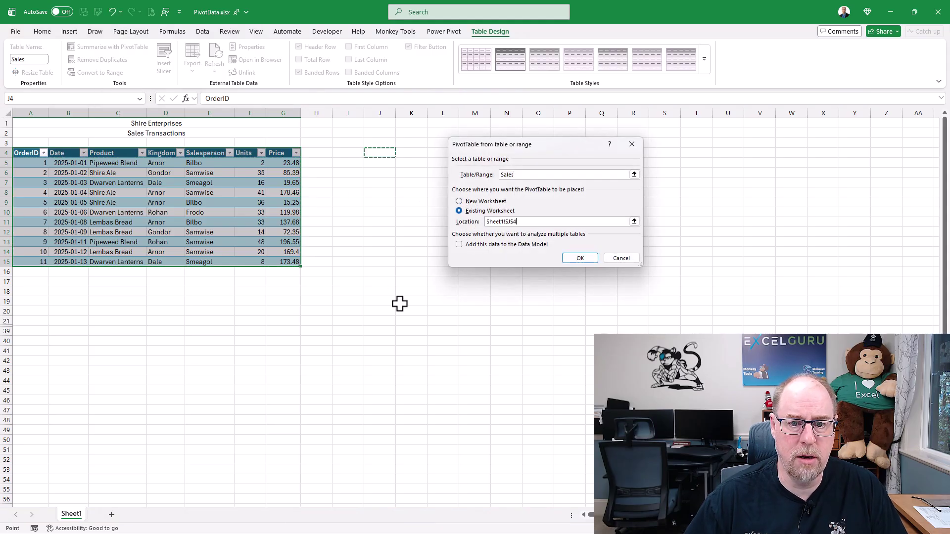
{"action": "left_click", "coordinate": [580, 257]}
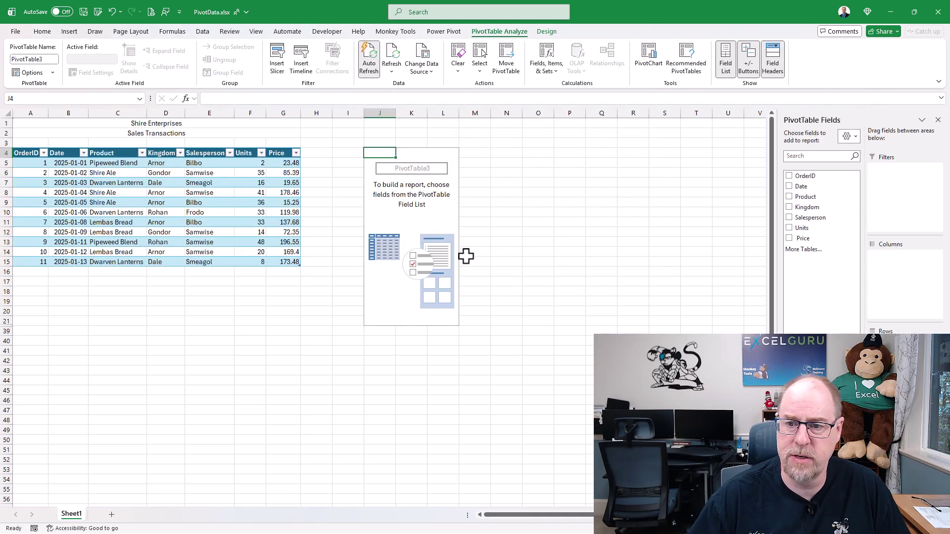
{"action": "left_click", "coordinate": [789, 217]}
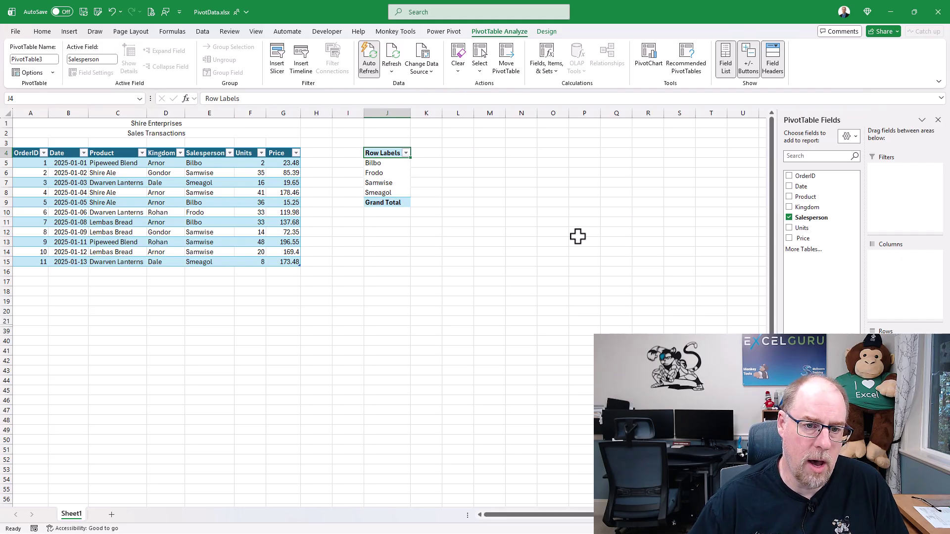
{"action": "left_click", "coordinate": [274, 163]}
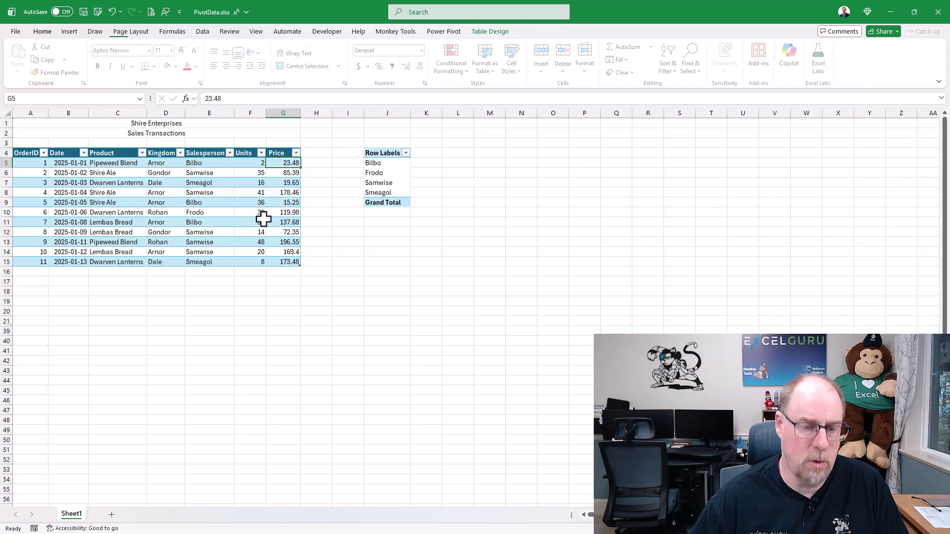
{"action": "left_click", "coordinate": [311, 150]}
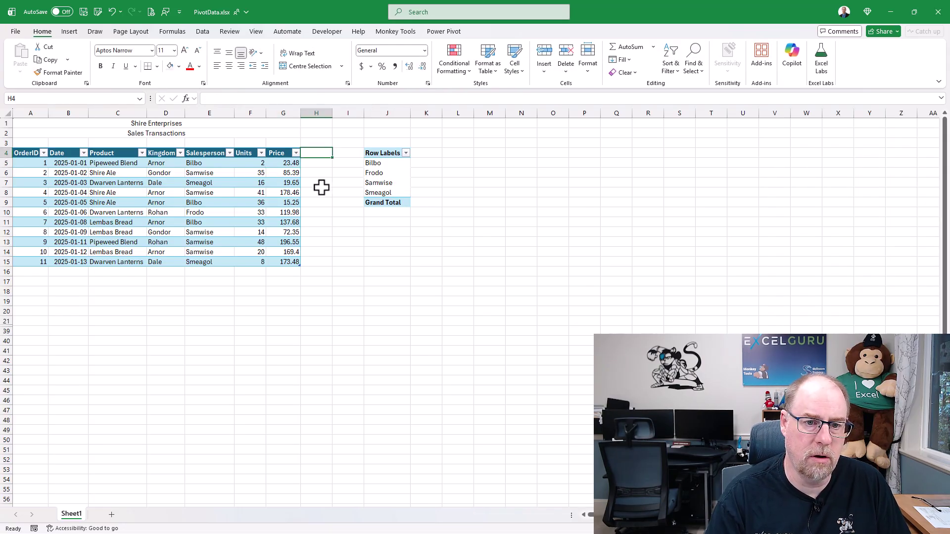
{"action": "type", "text": "Sales"}
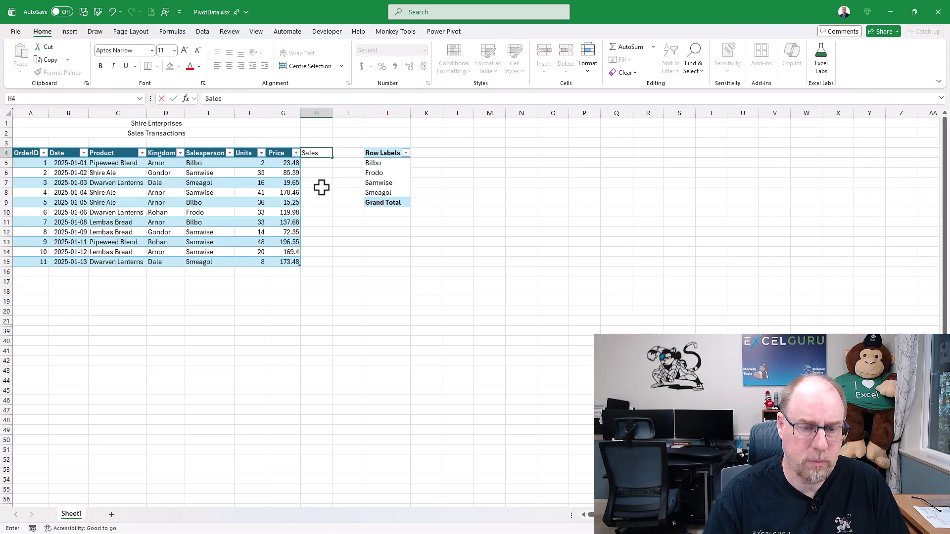
{"action": "key", "text": "Return"}
{"action": "type", "text": "="}
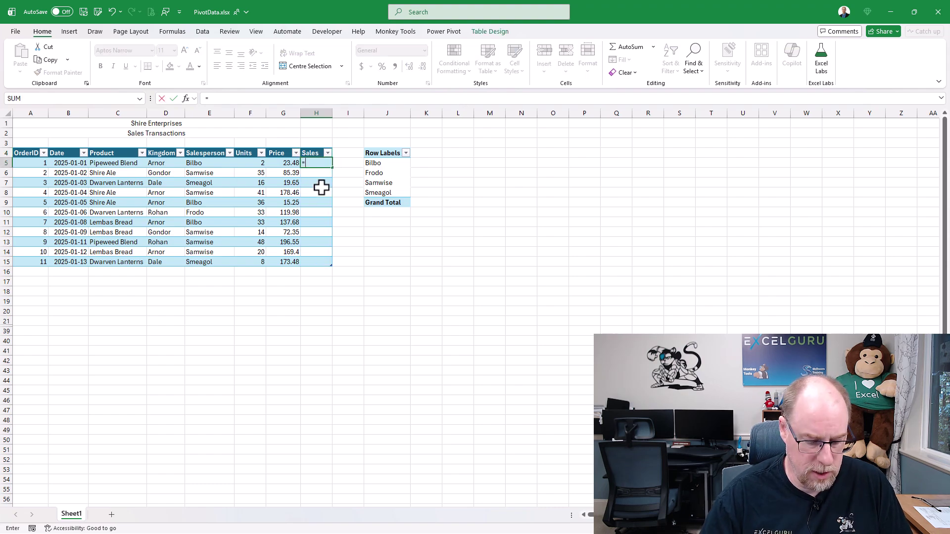
{"action": "key", "text": "Left"}
{"action": "key", "text": "Left"}
{"action": "type", "text": "*"}
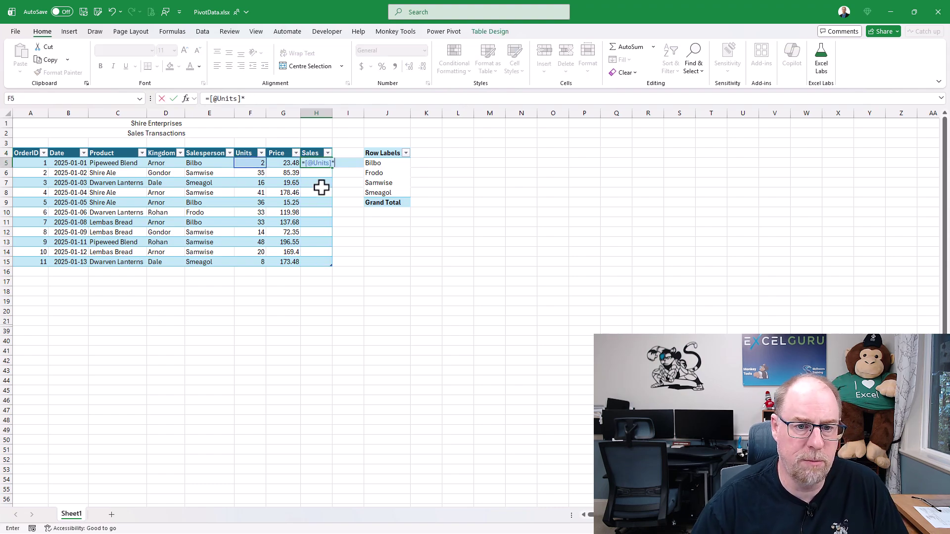
{"action": "key", "text": "Right"}
{"action": "key", "text": "Return"}
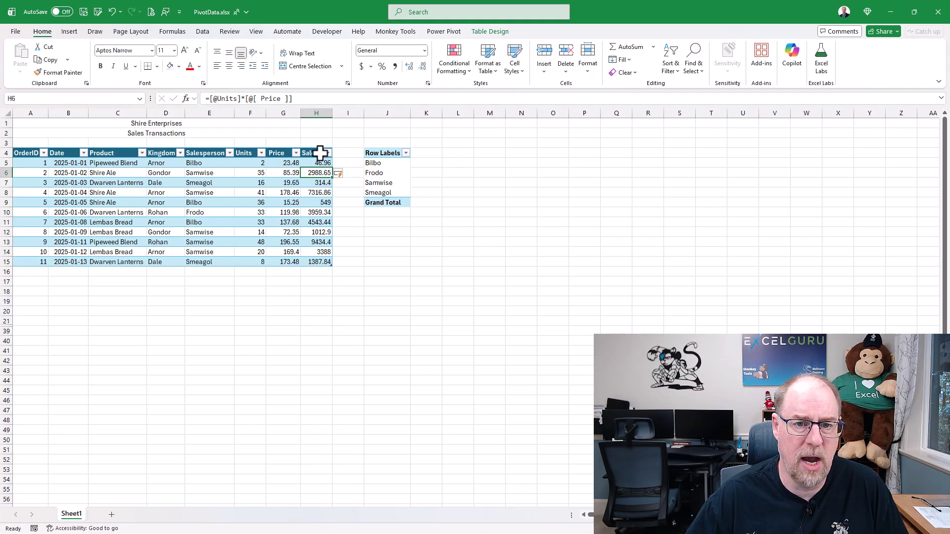
{"action": "left_click", "coordinate": [316, 113]}
{"action": "left_click", "coordinate": [395, 65]}
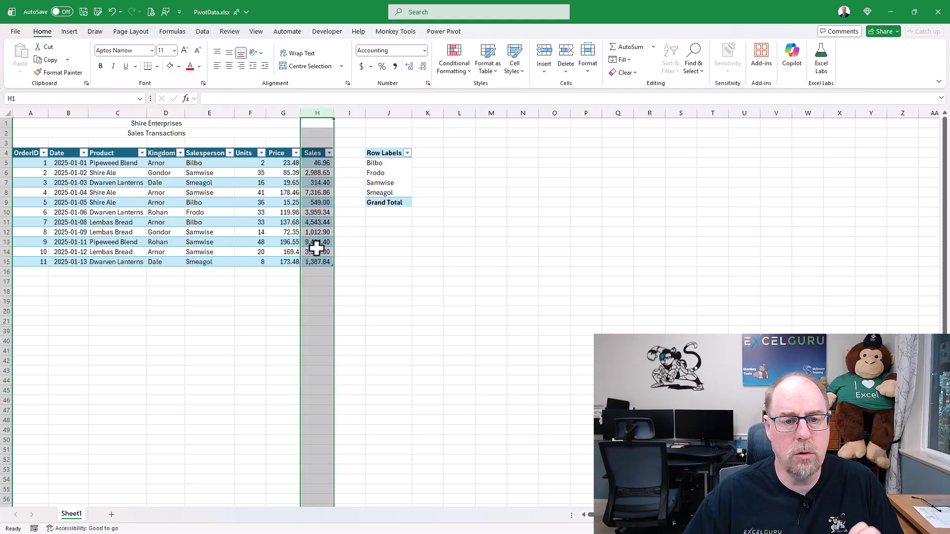
Add the Sales field as pivot values, giving a grand total of 34941.79
{"action": "left_click", "coordinate": [316, 193]}
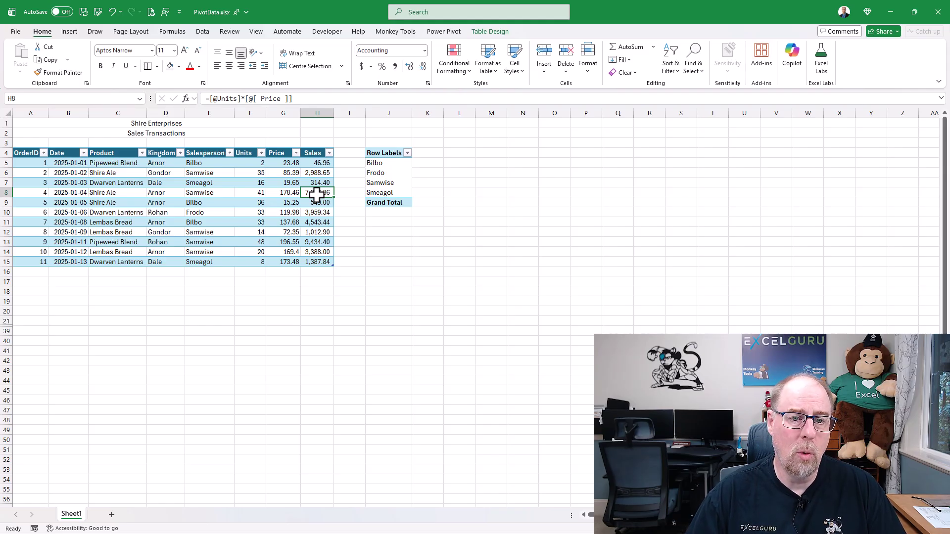
{"action": "left_click_drag", "start_coordinate": [388, 192], "coordinate": [388, 163]}
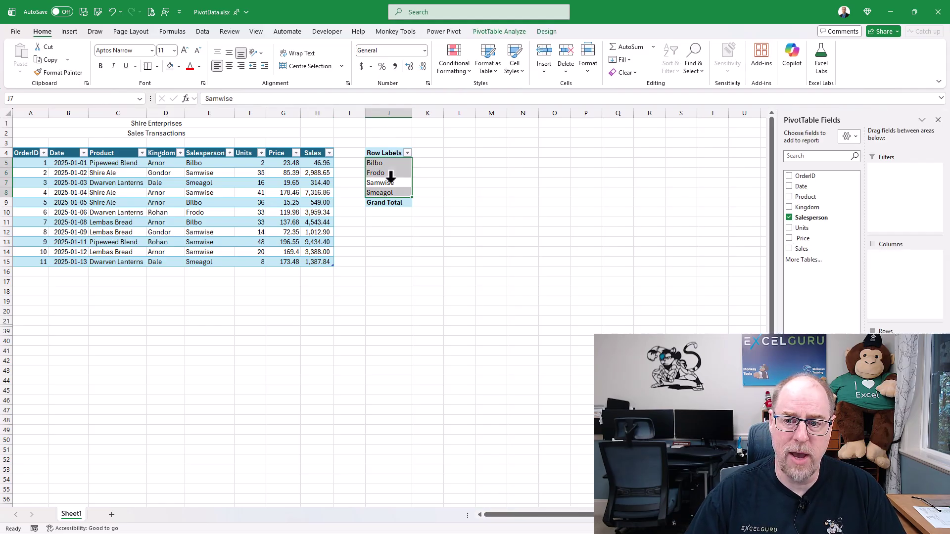
{"action": "left_click", "coordinate": [789, 248]}
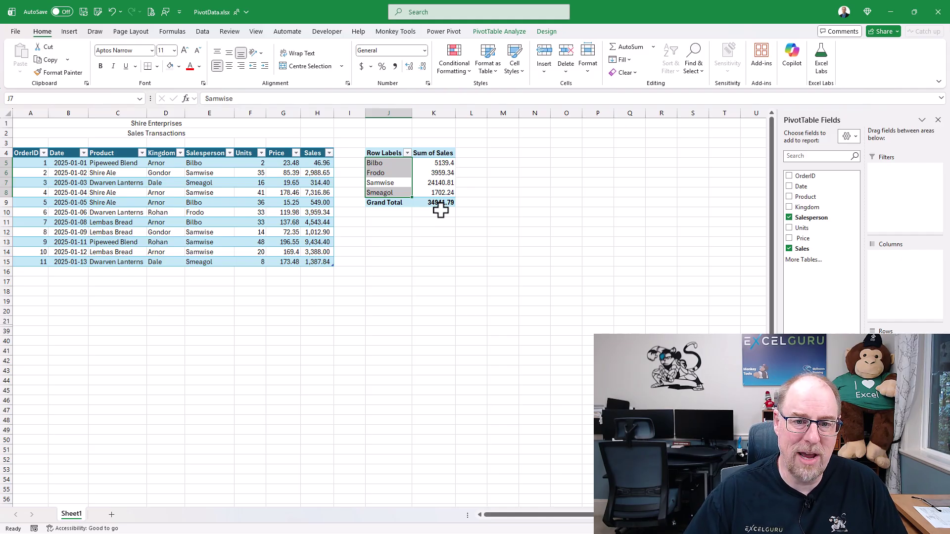
Rename the pivot's Sum of Sales header to 'Sales $'
{"action": "left_click", "coordinate": [426, 153]}
{"action": "type", "text": "Sales $"}
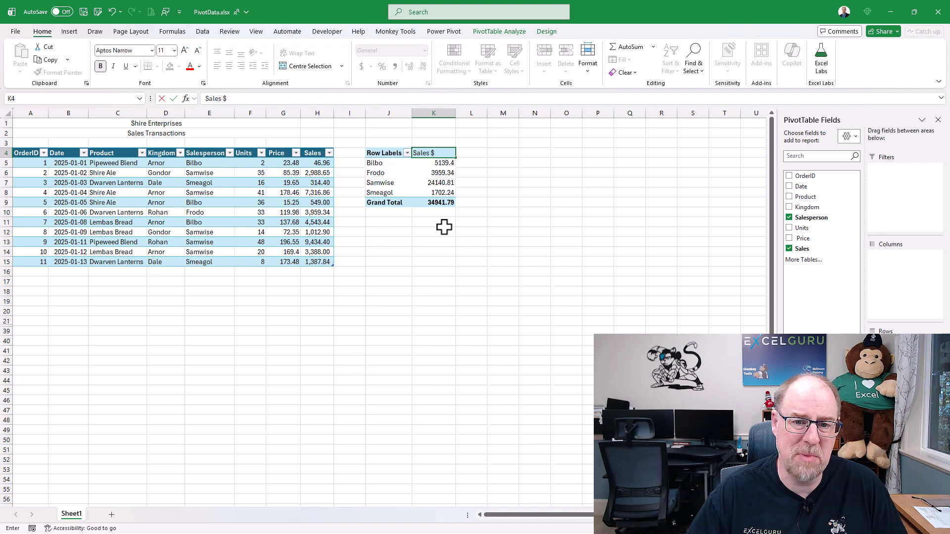
{"action": "key", "text": "Return"}
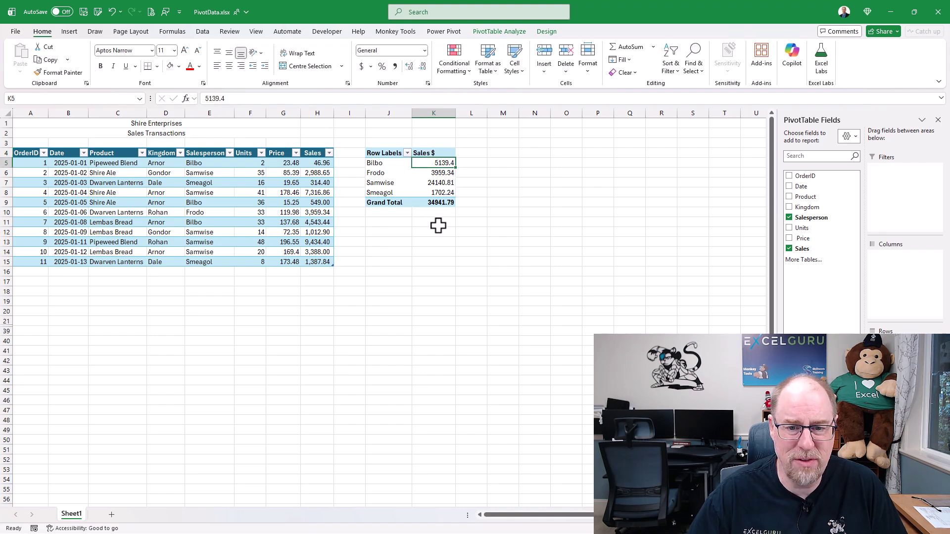
Format the Sales $ pivot values as Number with a 1000 separator
{"action": "right_click", "coordinate": [433, 163]}
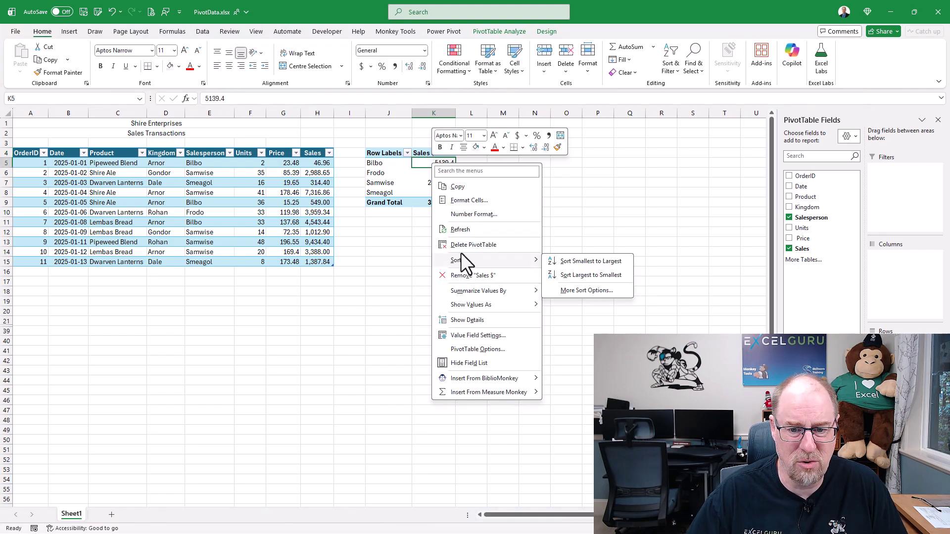
{"action": "left_click", "coordinate": [473, 335]}
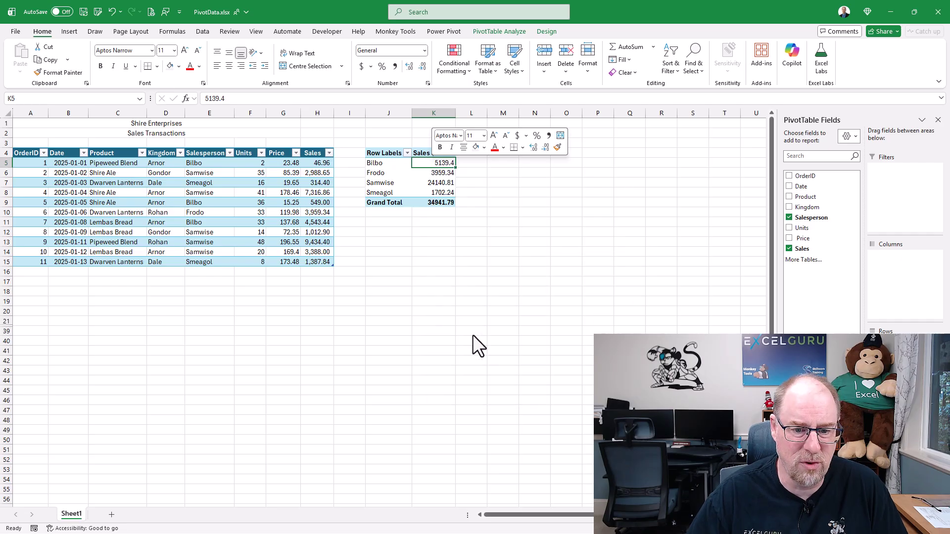
{"action": "left_click", "coordinate": [370, 433]}
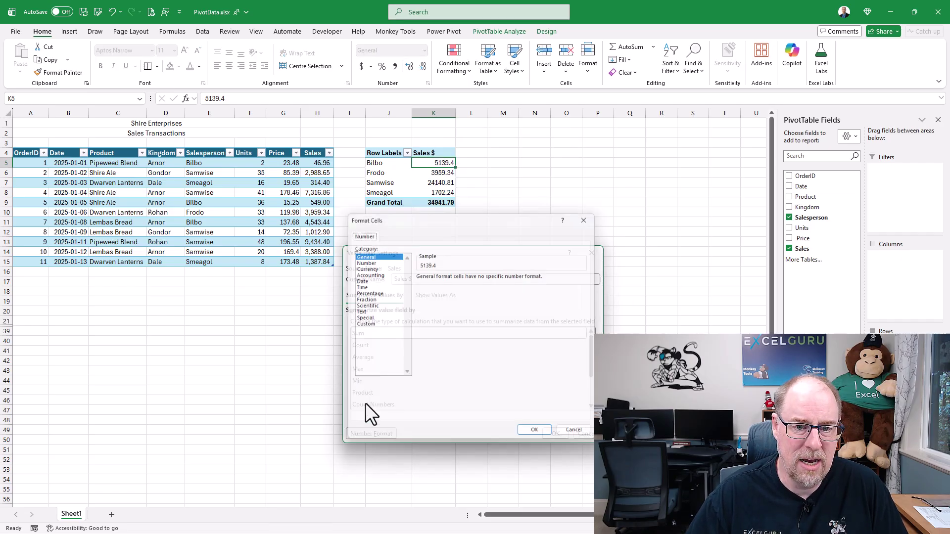
{"action": "left_click", "coordinate": [365, 260]}
{"action": "left_click", "coordinate": [420, 286]}
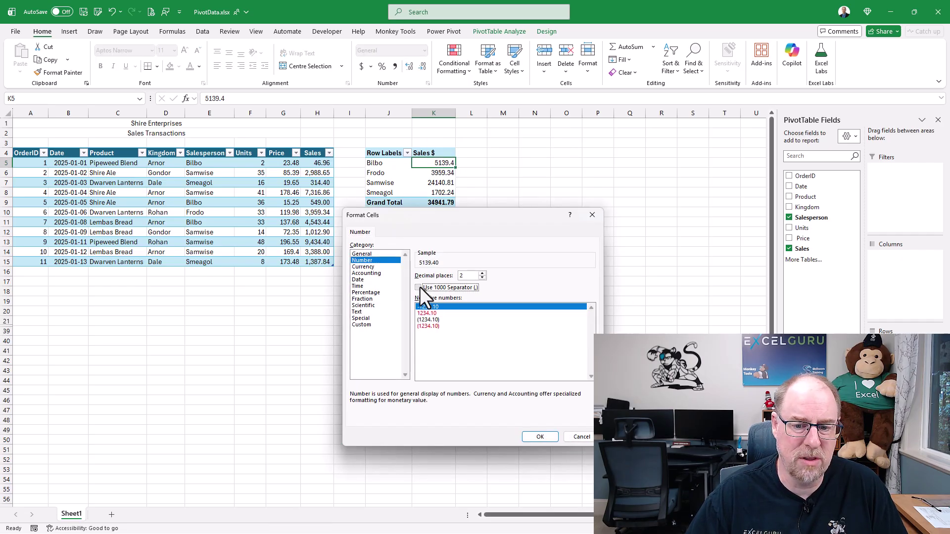
{"action": "left_click", "coordinate": [533, 435]}
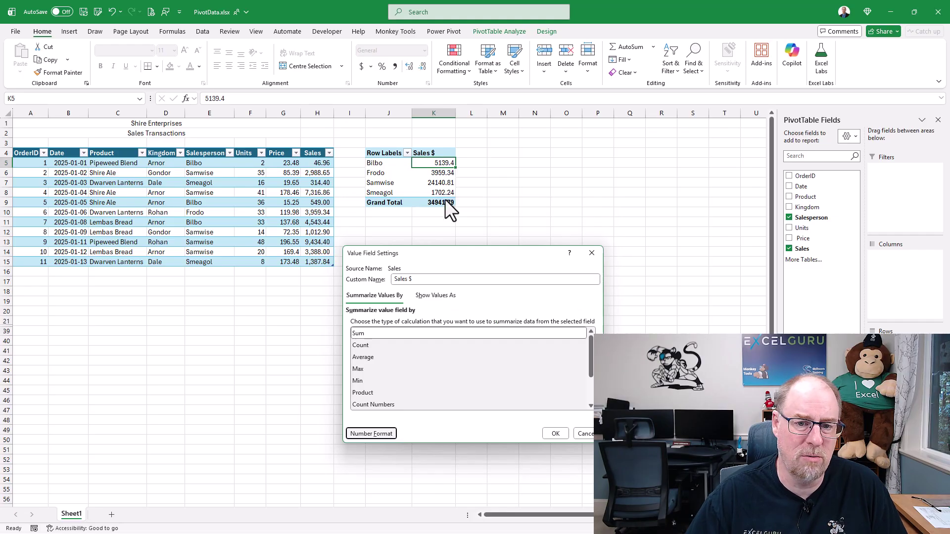
{"action": "left_click", "coordinate": [552, 431]}
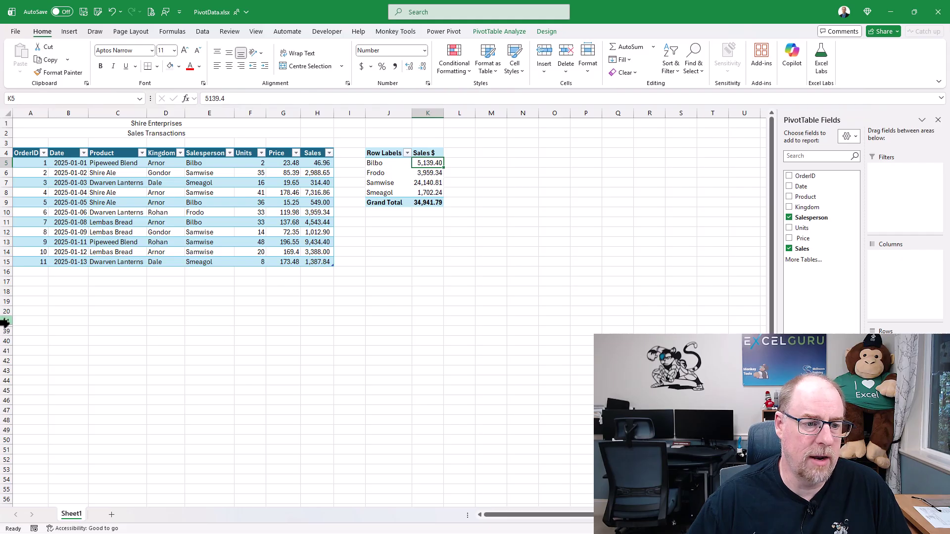
Unhide rows 21–40 and copy order 12's row A28:G28
{"action": "left_click_drag", "start_coordinate": [7, 322], "coordinate": [9, 338]}
{"action": "right_click", "coordinate": [9, 338]}
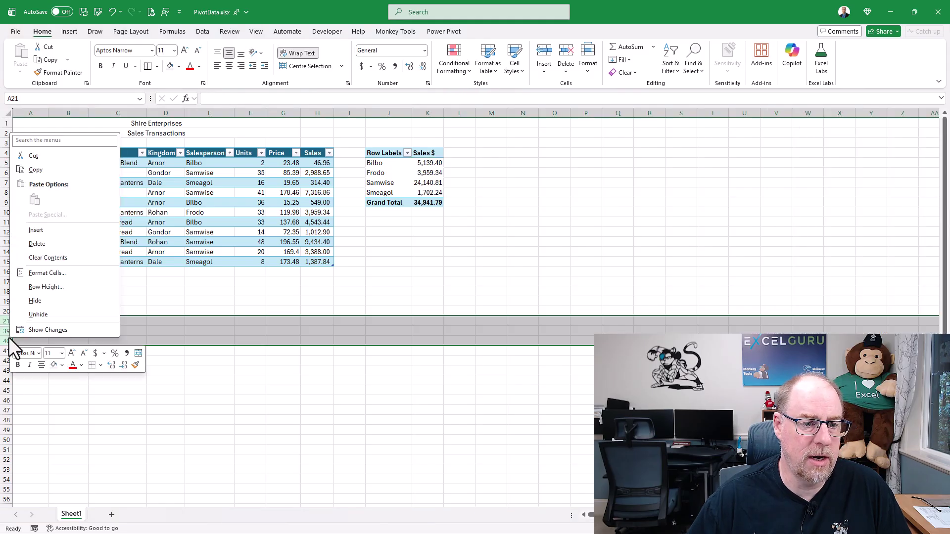
{"action": "left_click", "coordinate": [32, 314]}
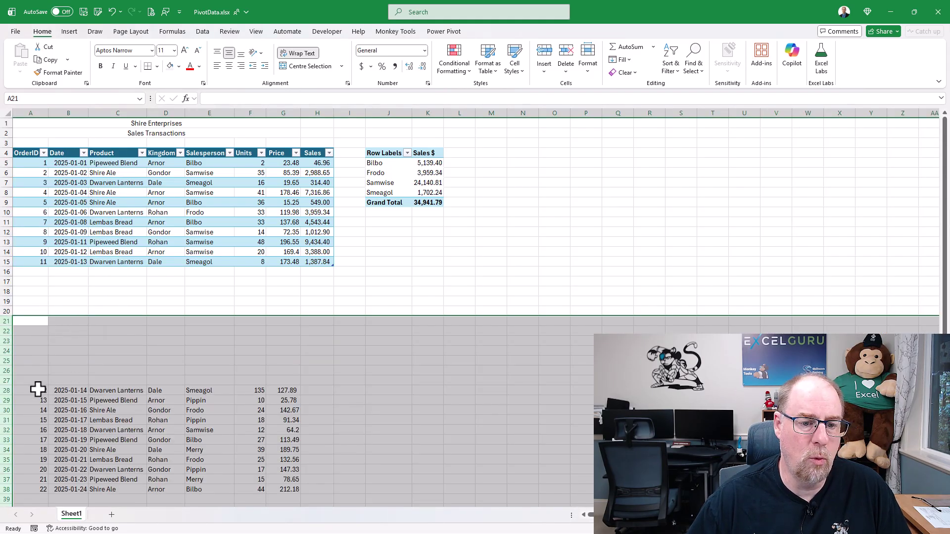
{"action": "left_click_drag", "start_coordinate": [39, 388], "coordinate": [282, 388]}
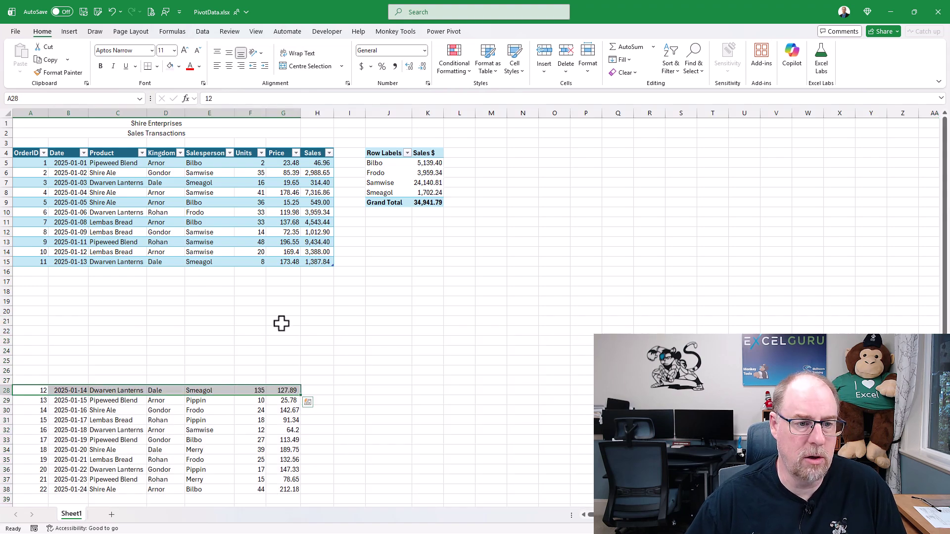
{"action": "key", "text": "ctrl+c"}
Paste order 12 into A16, extending the Sales table and raising the total to 52,206.94
{"action": "left_click", "coordinate": [31, 271]}
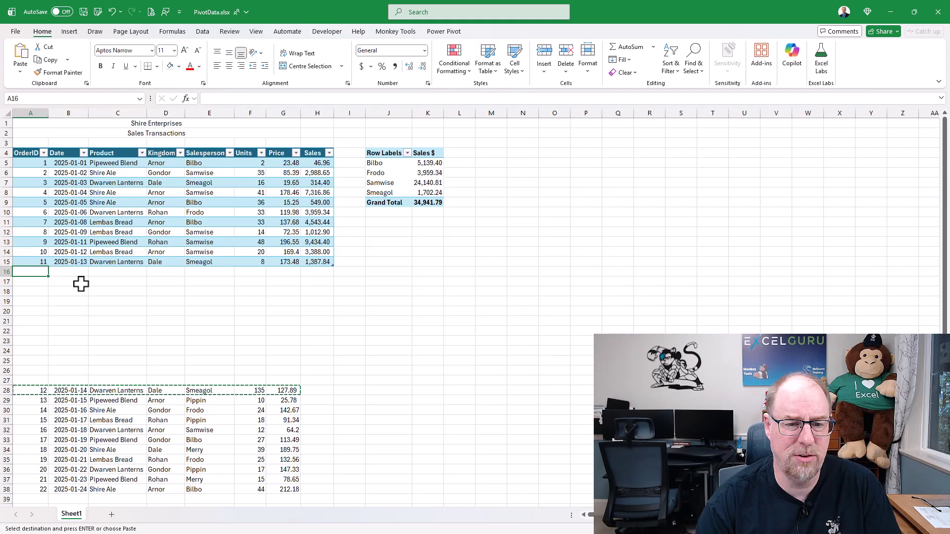
{"action": "key", "text": "ctrl+v"}
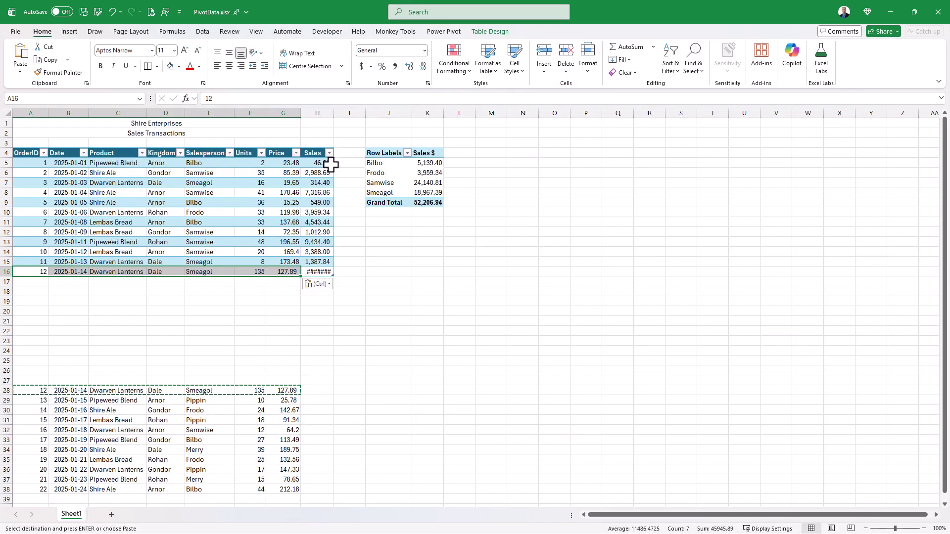
Insert a clustered column PivotChart of Sales $ by salesperson and place it beside the pivot
{"action": "left_click", "coordinate": [390, 164]}
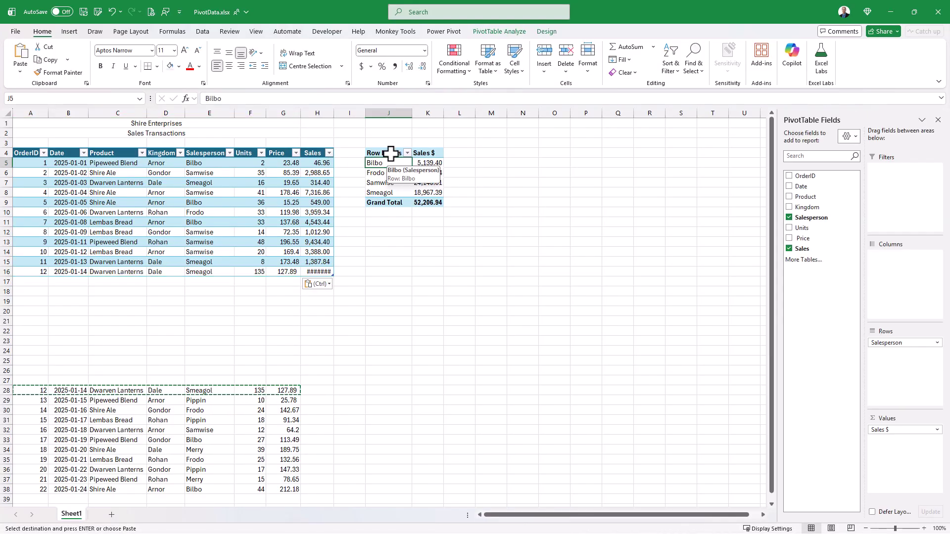
{"action": "left_click", "coordinate": [70, 32]}
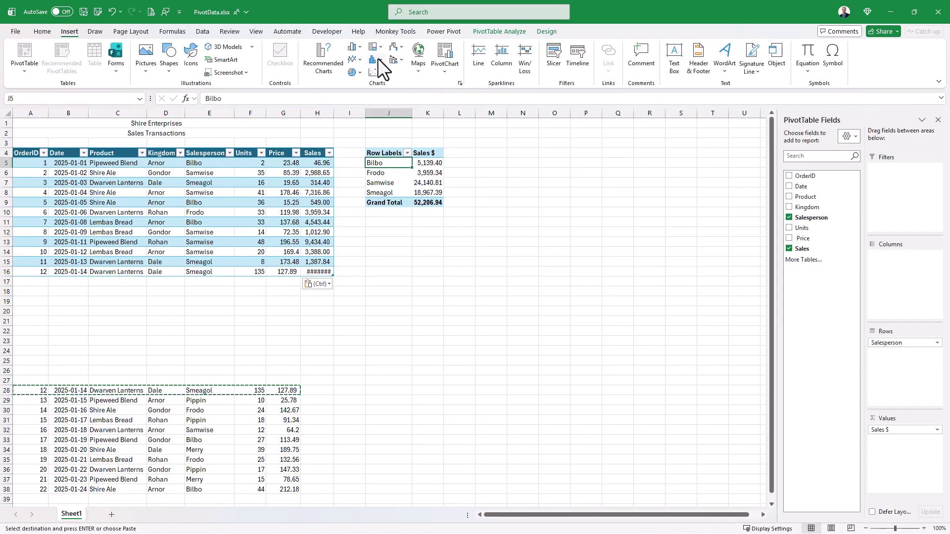
{"action": "key", "text": "Escape"}
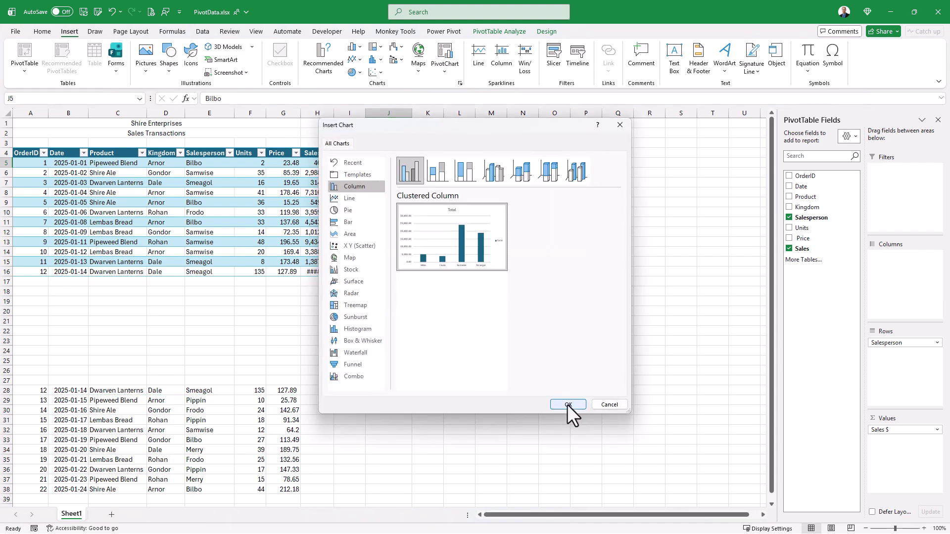
{"action": "left_click", "coordinate": [568, 404]}
{"action": "left_click_drag", "start_coordinate": [424, 240], "coordinate": [650, 146]}
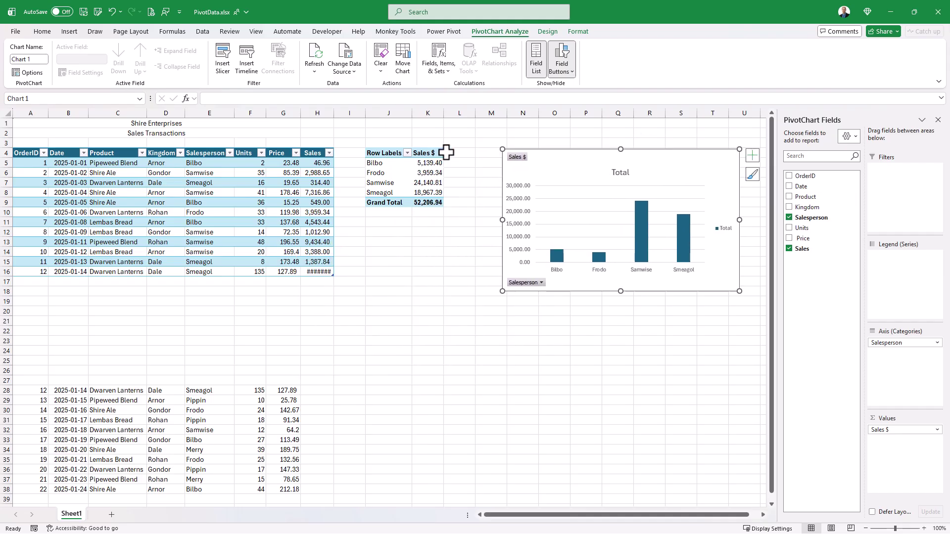
Put a GETPIVOTDATA formula in M2 referencing the pivot grand total, showing 52206.94
{"action": "left_click", "coordinate": [489, 132]}
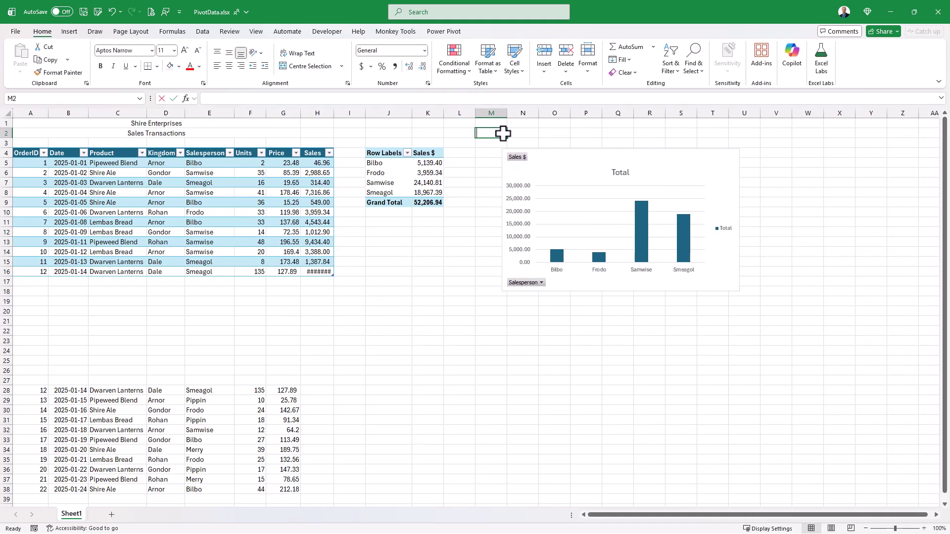
{"action": "type", "text": "="}
{"action": "left_click", "coordinate": [427, 202]}
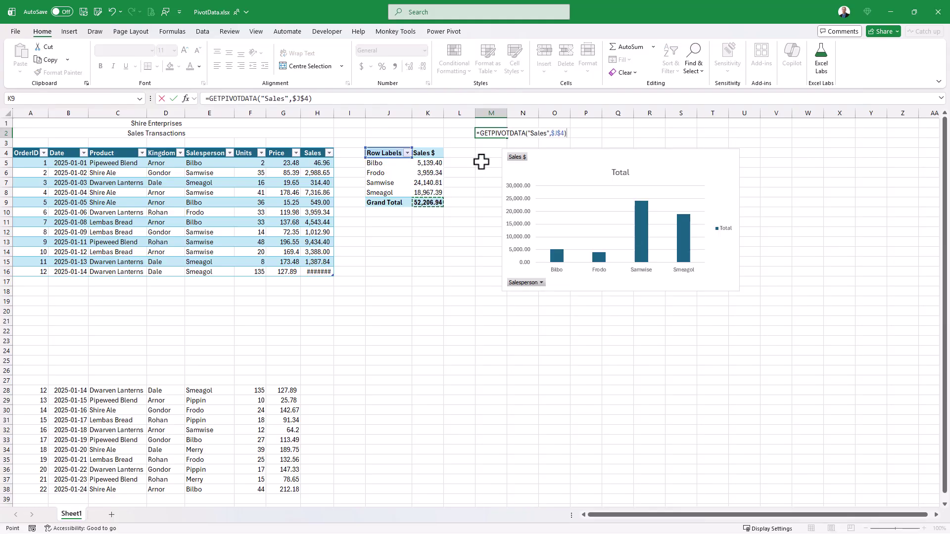
{"action": "key", "text": "Return"}
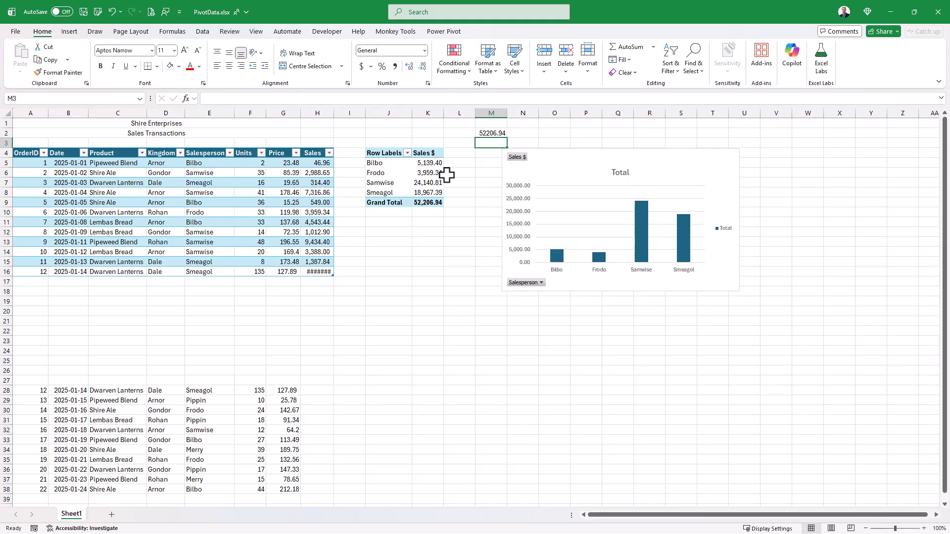
Add Kingdom and Salesperson slicers and line them up side by side under the chart
{"action": "left_click", "coordinate": [396, 162]}
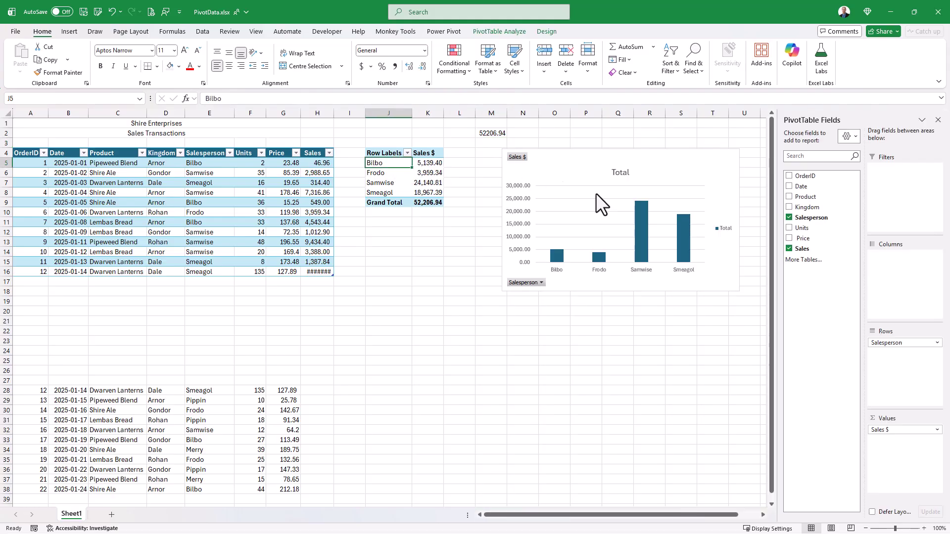
{"action": "right_click", "coordinate": [811, 206]}
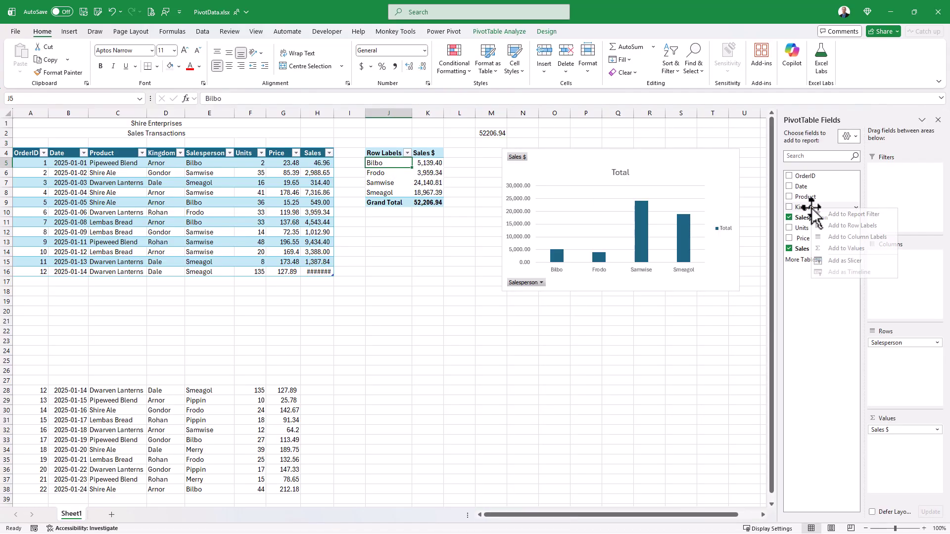
{"action": "key", "text": "Escape"}
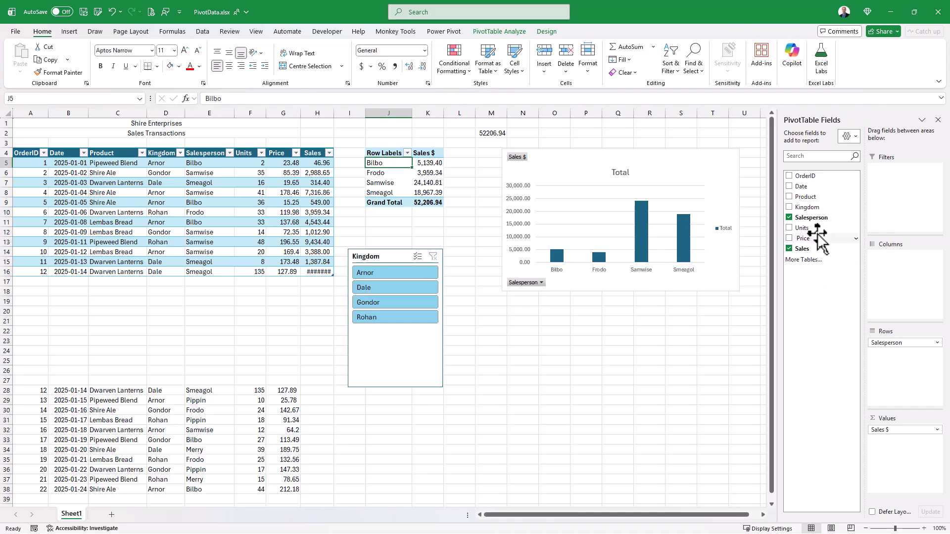
{"action": "right_click", "coordinate": [813, 218]}
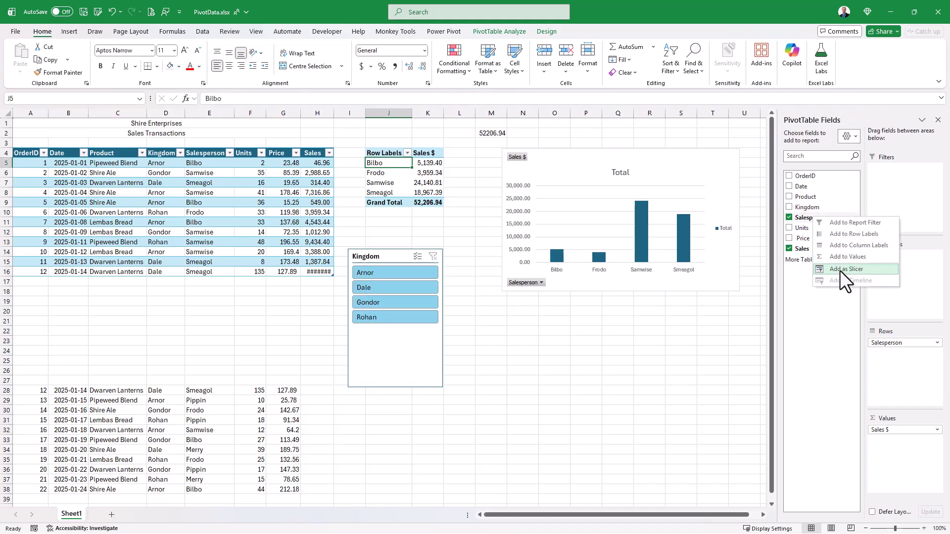
{"action": "left_click", "coordinate": [839, 269]}
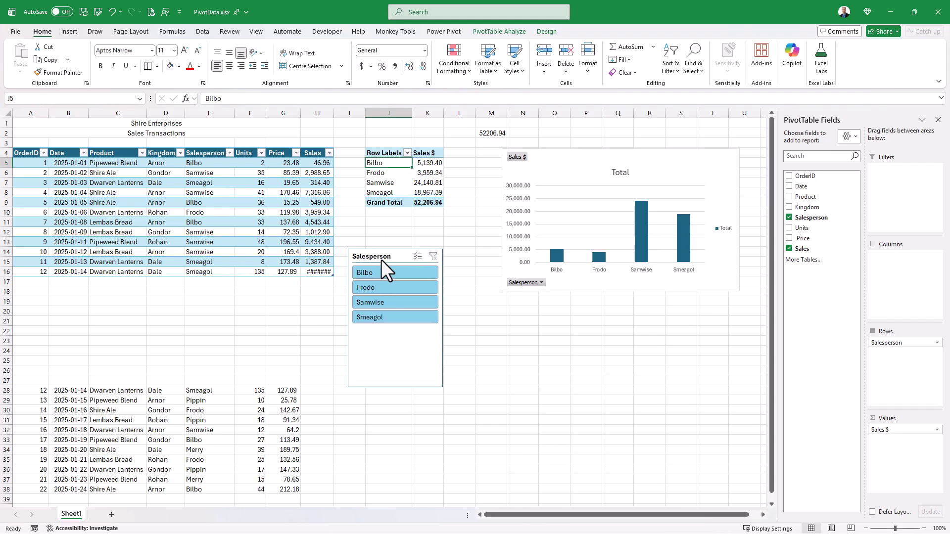
{"action": "left_click_drag", "start_coordinate": [381, 259], "coordinate": [541, 303]}
{"action": "left_click_drag", "start_coordinate": [384, 261], "coordinate": [643, 304]}
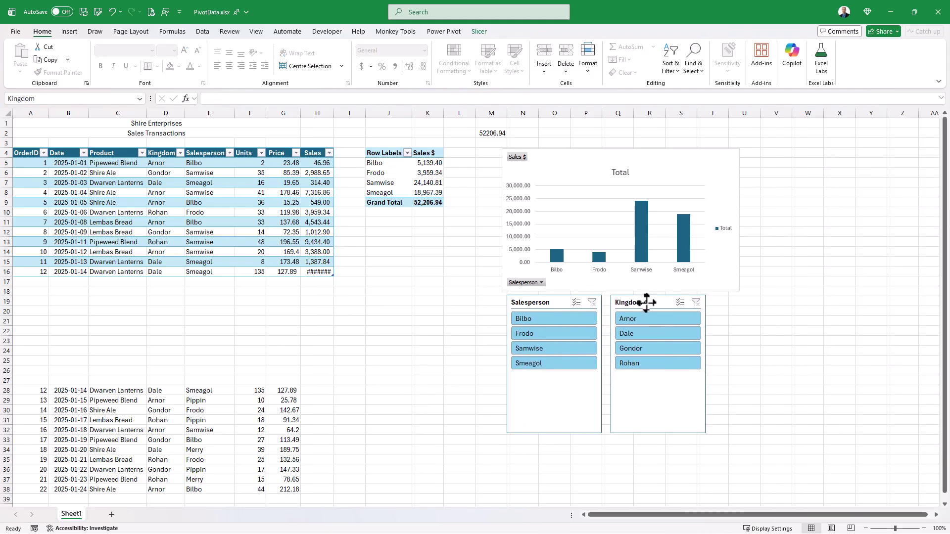
Set both slicers to Don't move or size with cells
{"action": "left_click", "coordinate": [560, 302], "text": "shift"}
{"action": "right_click", "coordinate": [554, 304]}
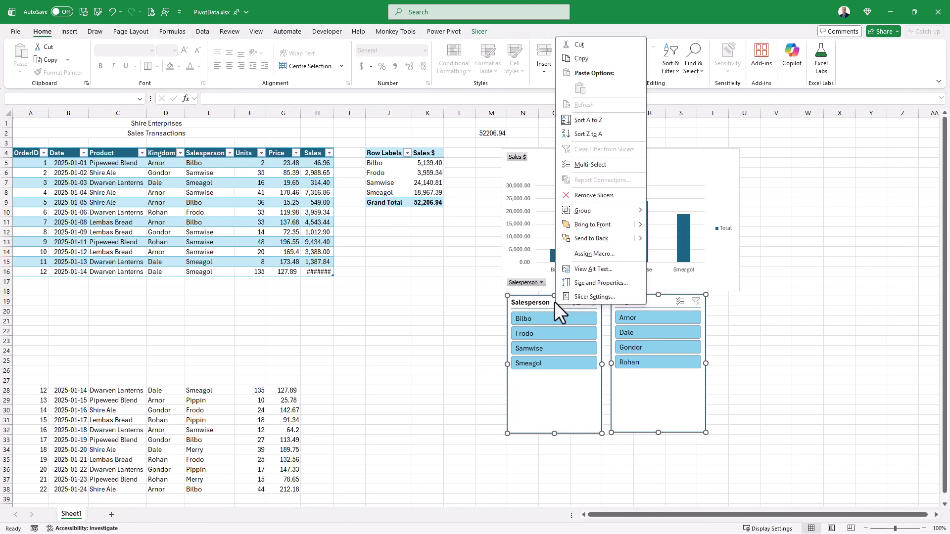
{"action": "left_click", "coordinate": [577, 283]}
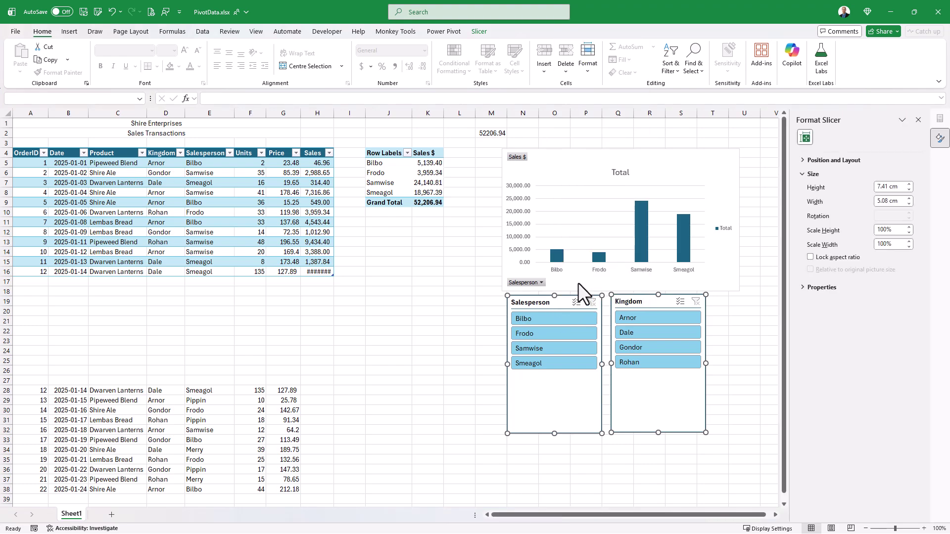
{"action": "left_click", "coordinate": [800, 288]}
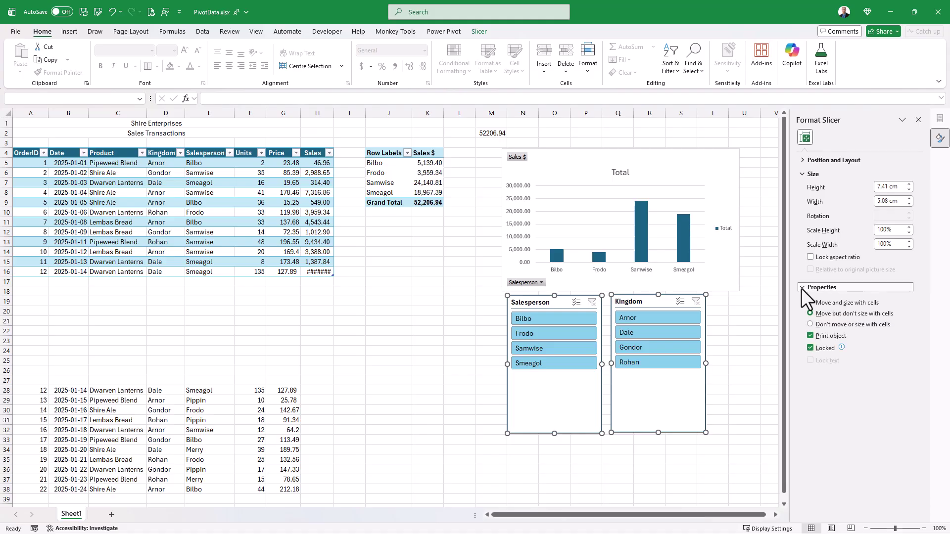
{"action": "left_click", "coordinate": [810, 324]}
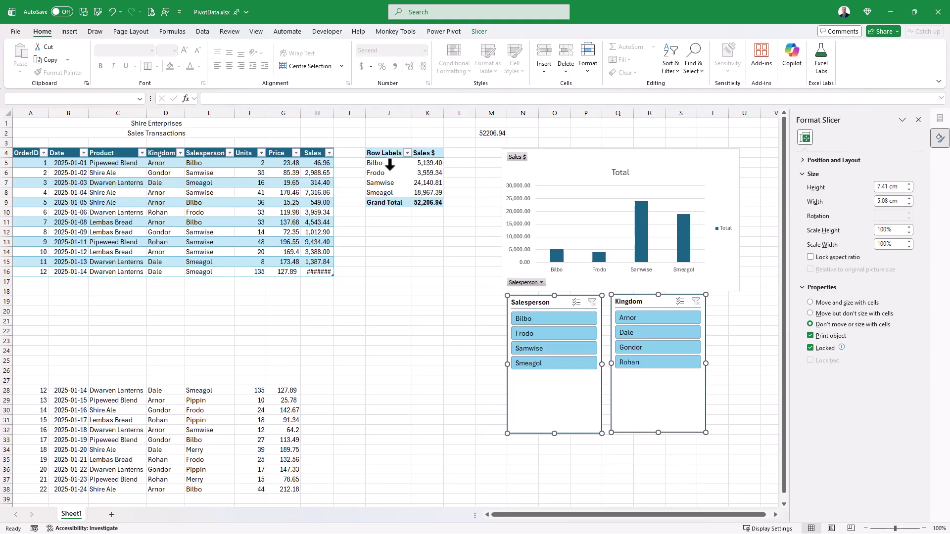
Copy orders 13–22 from A29:G38 into the Sales table at A17, adding Pippin and Merry
{"action": "left_click", "coordinate": [391, 164]}
{"action": "left_click", "coordinate": [386, 164]}
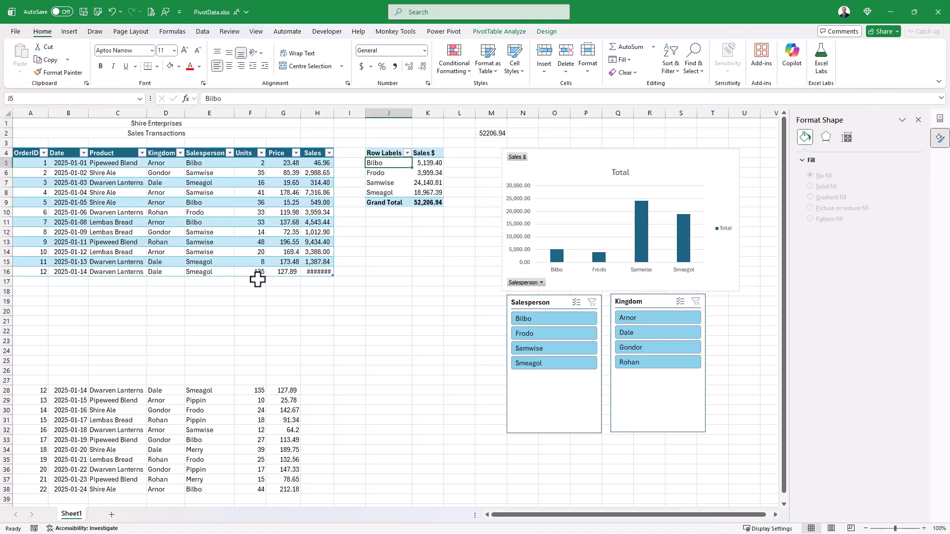
{"action": "left_click_drag", "start_coordinate": [31, 401], "coordinate": [290, 490]}
{"action": "key", "text": "ctrl+c"}
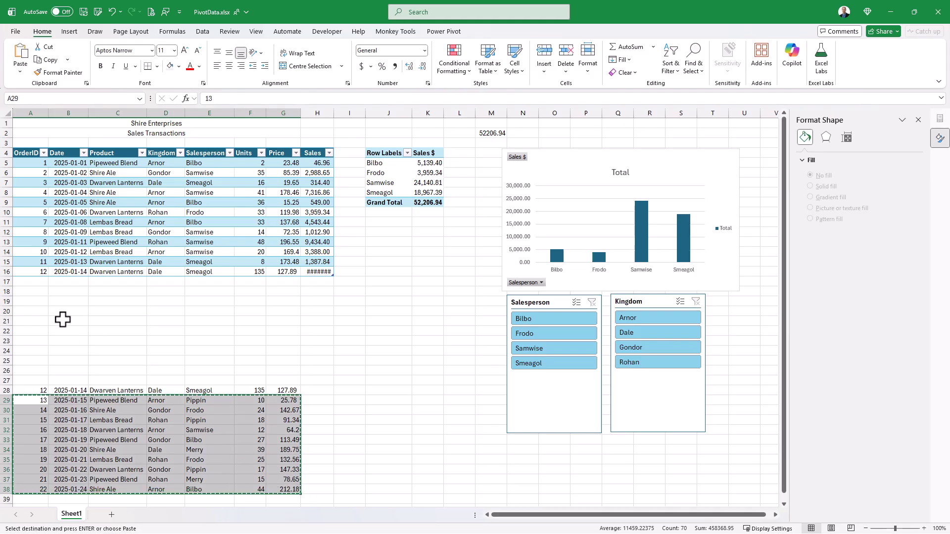
{"action": "left_click", "coordinate": [36, 280]}
{"action": "key", "text": "ctrl+v"}
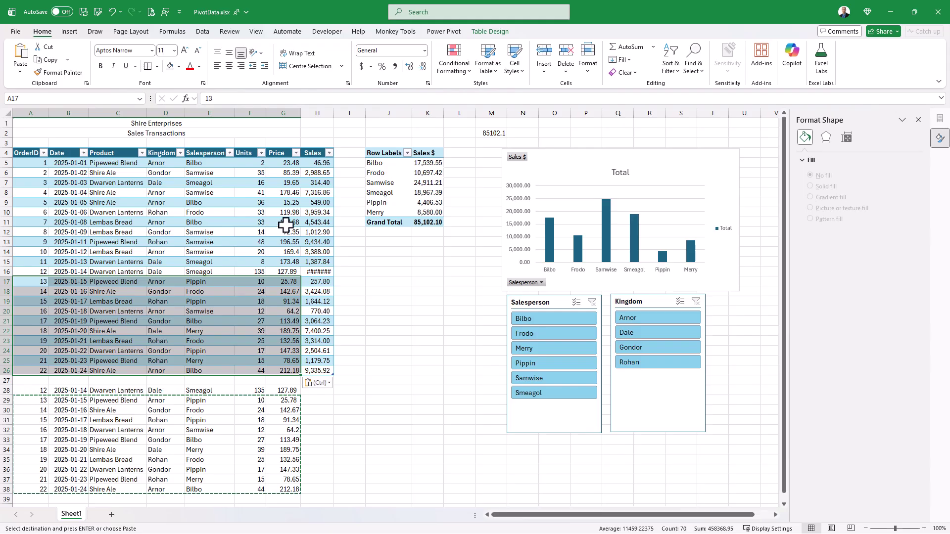
{"action": "left_click", "coordinate": [426, 171]}
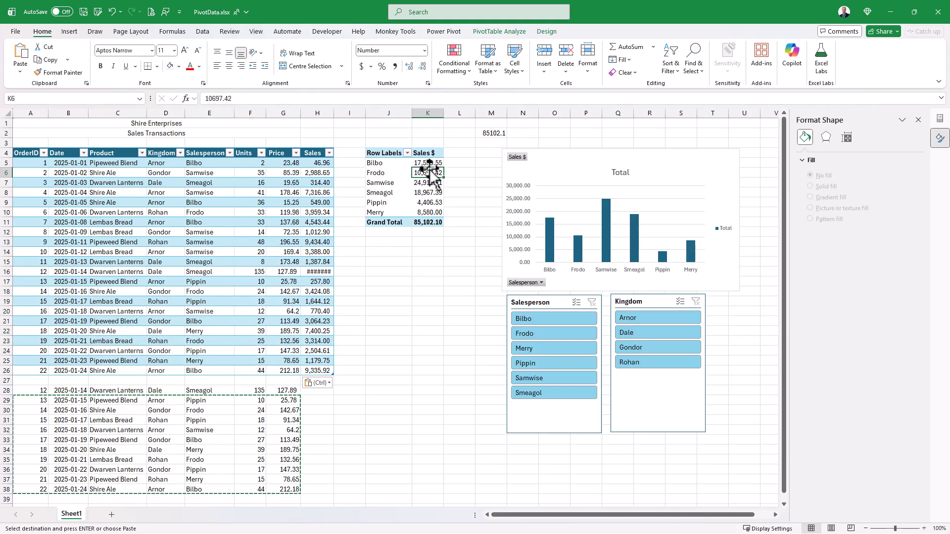
Drag OrderID into the pivot Rows above Salesperson, breaking J4 with #SPILL! and M2 with #REF!
{"action": "left_click", "coordinate": [938, 119]}
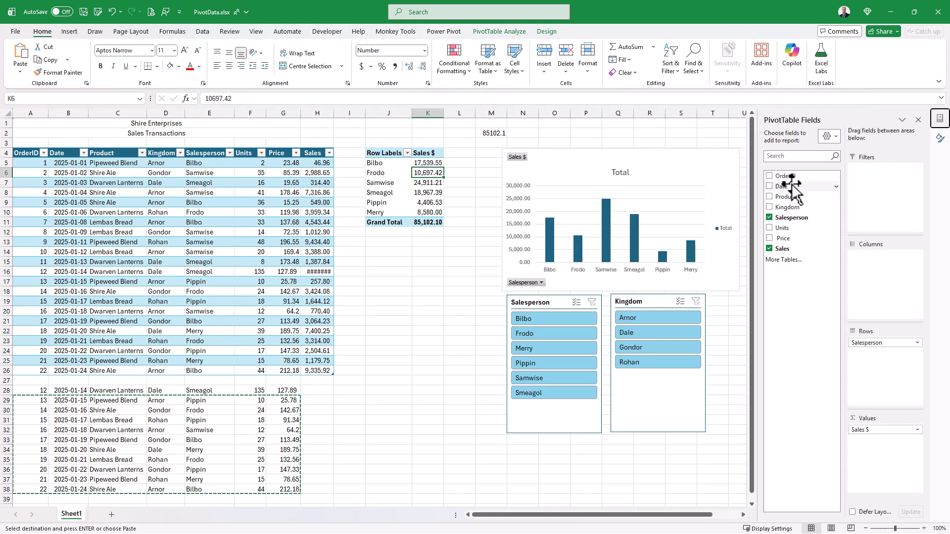
{"action": "left_click_drag", "start_coordinate": [786, 176], "coordinate": [882, 356]}
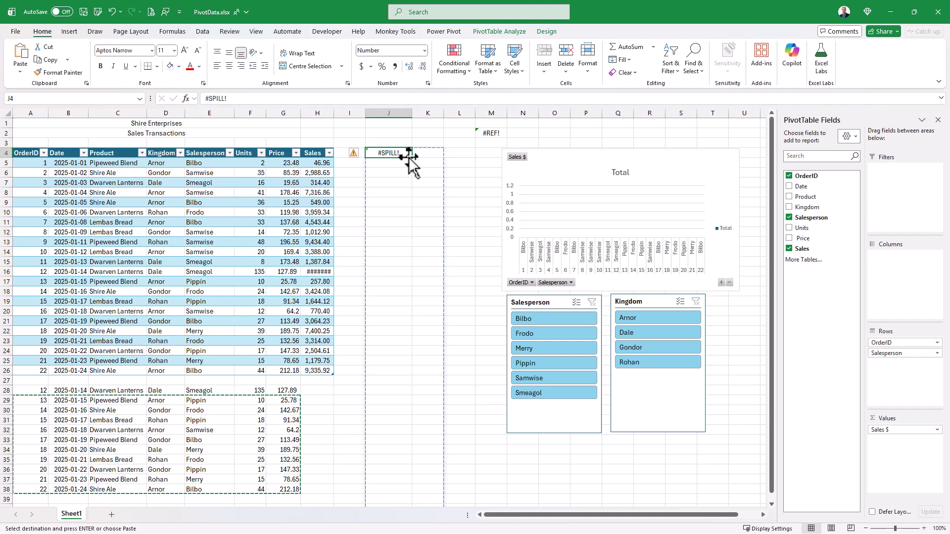
{"action": "left_click", "coordinate": [389, 331]}
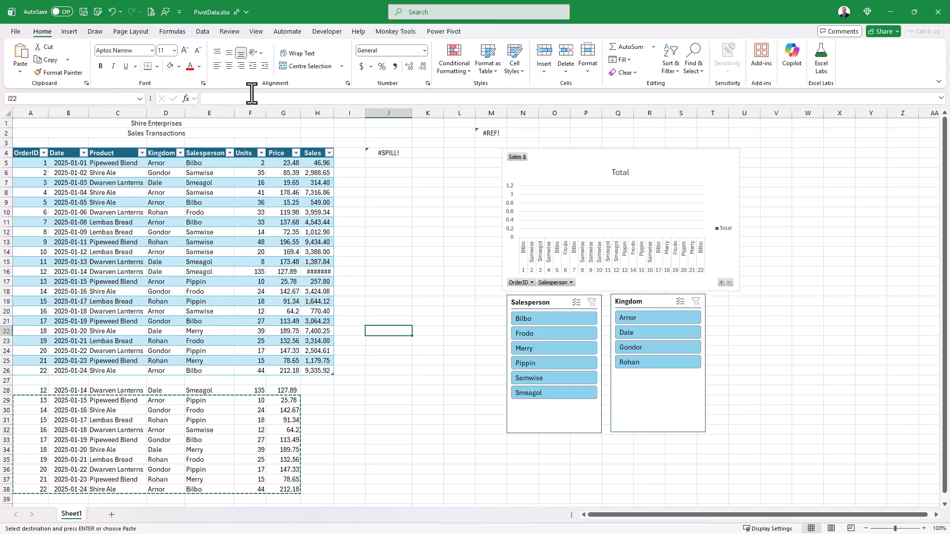
{"action": "left_click", "coordinate": [235, 98]}
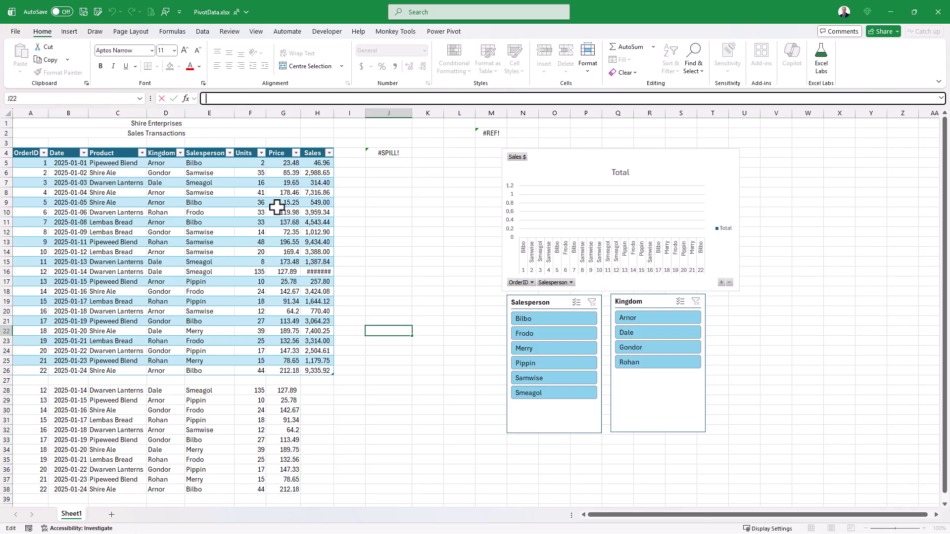
{"action": "key", "text": "Escape"}
{"action": "key", "text": "ctrl+z"}
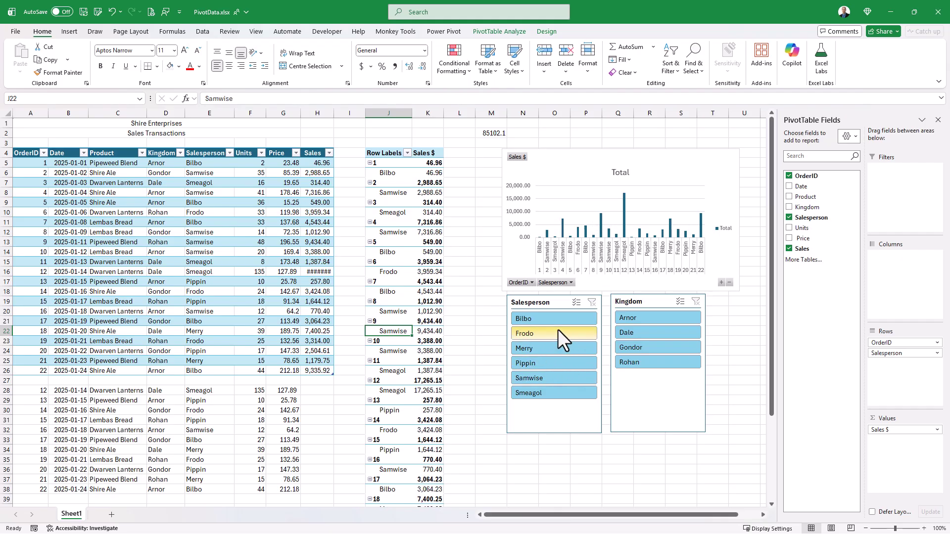
{"action": "key", "text": "ctrl+z"}
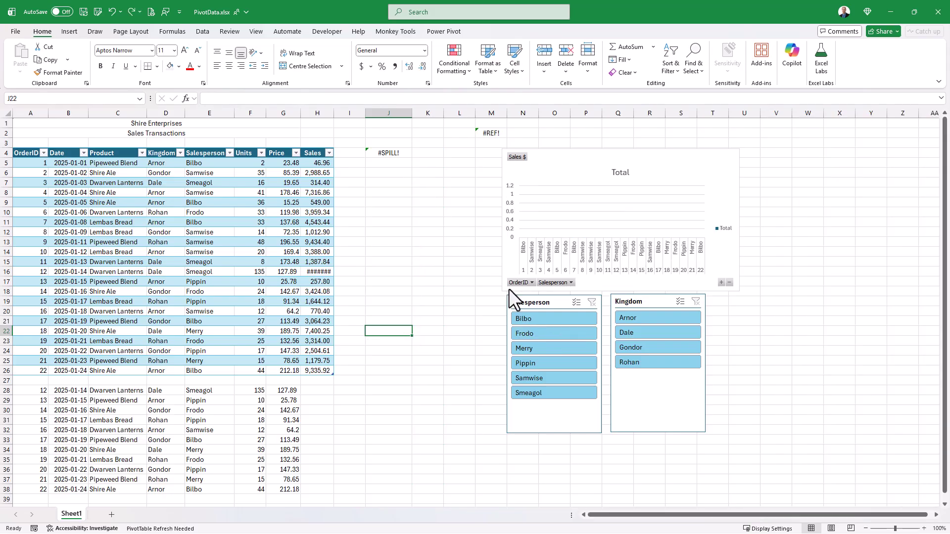
{"action": "left_click", "coordinate": [537, 319]}
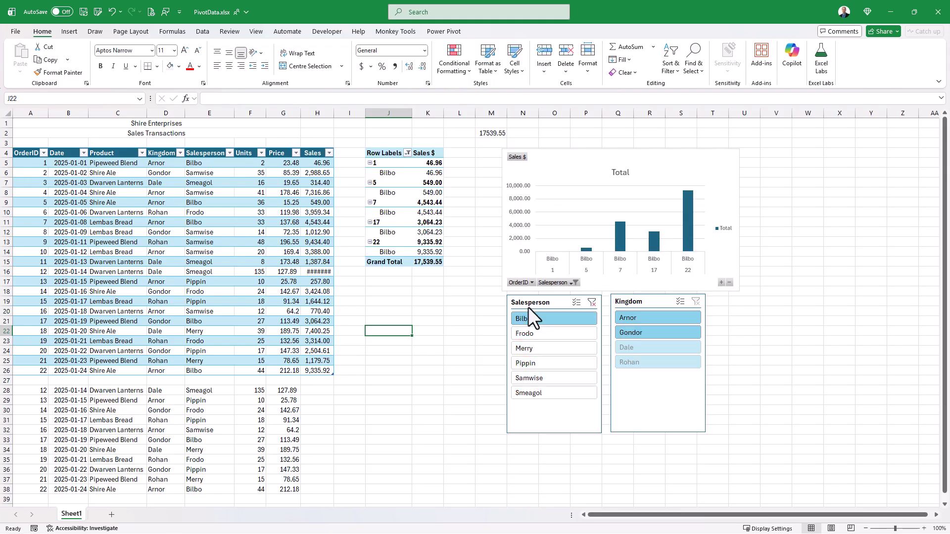
{"action": "left_click", "coordinate": [529, 334]}
{"action": "left_click", "coordinate": [592, 302]}
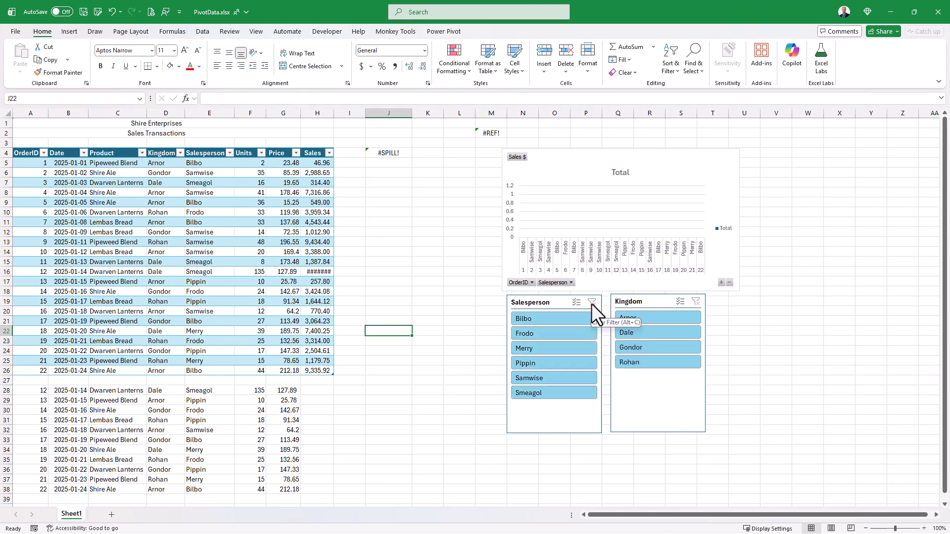